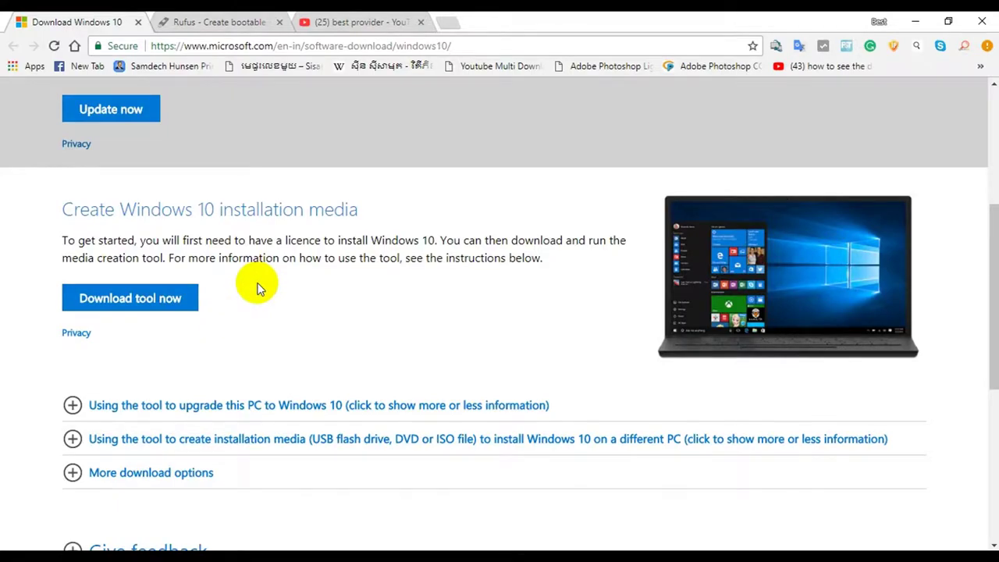
- Review the update and installation media sections of the Windows 10 download page
scroll(264, 284, down, 5)
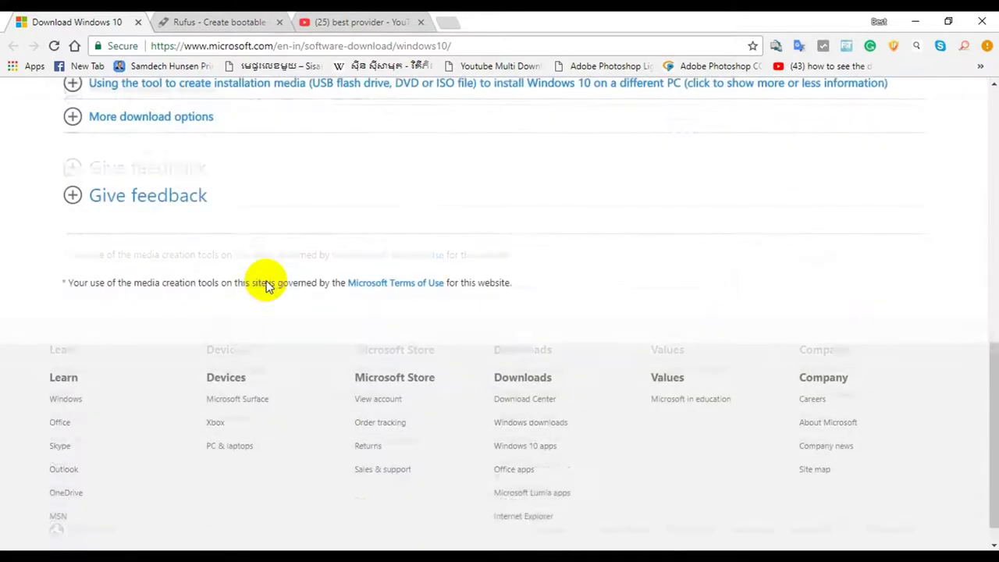
scroll(263, 284, up, 4)
scroll(297, 282, up, 3)
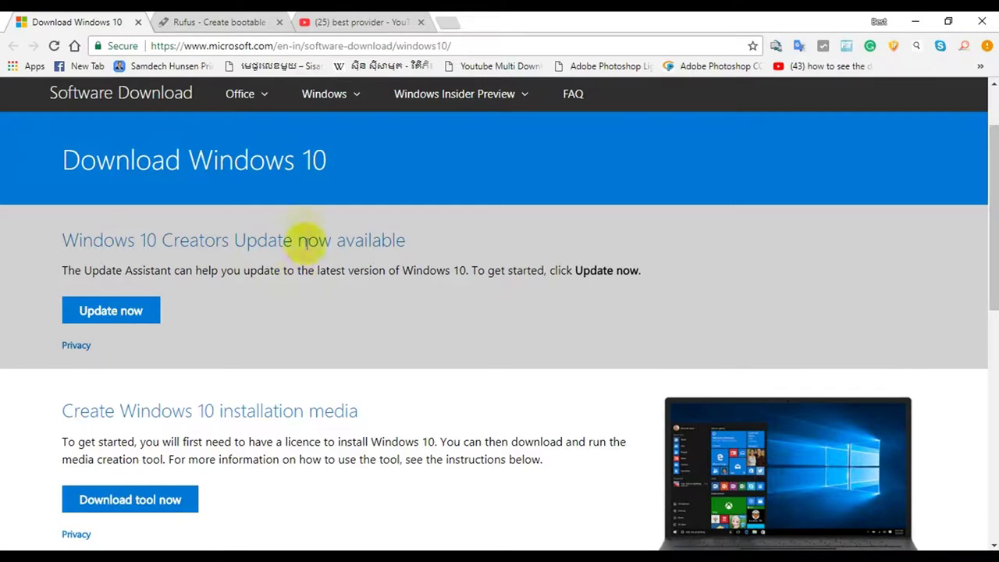
- View the YouTube channel's video list and the Notepad note containing the tutorial title
click(362, 23)
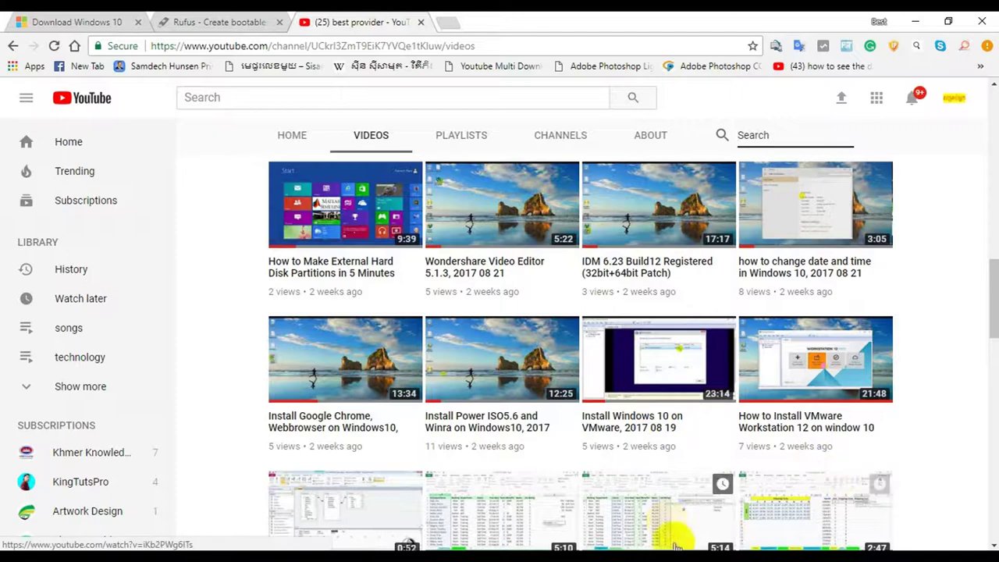
key(alt+Tab)
click(638, 277)
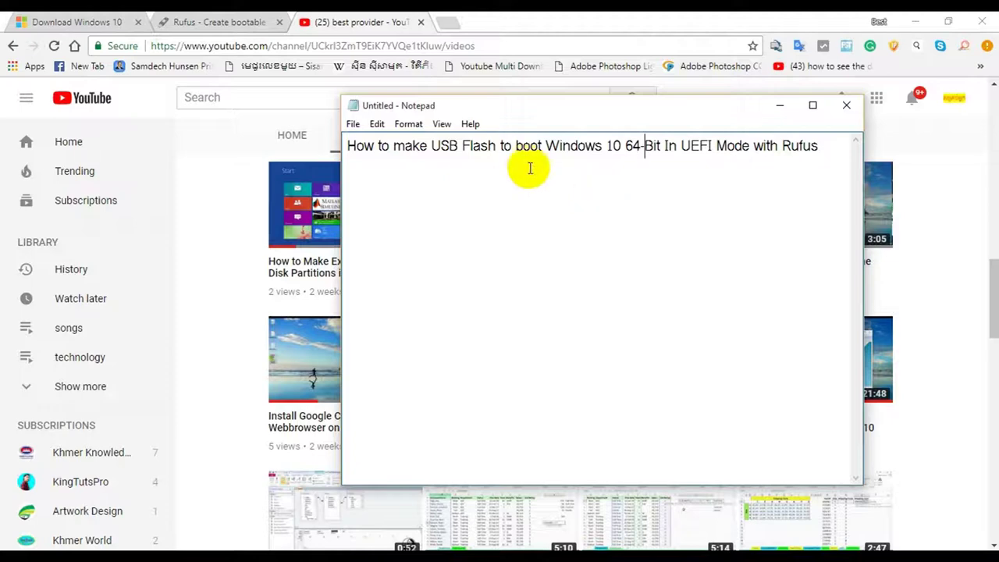
click(524, 24)
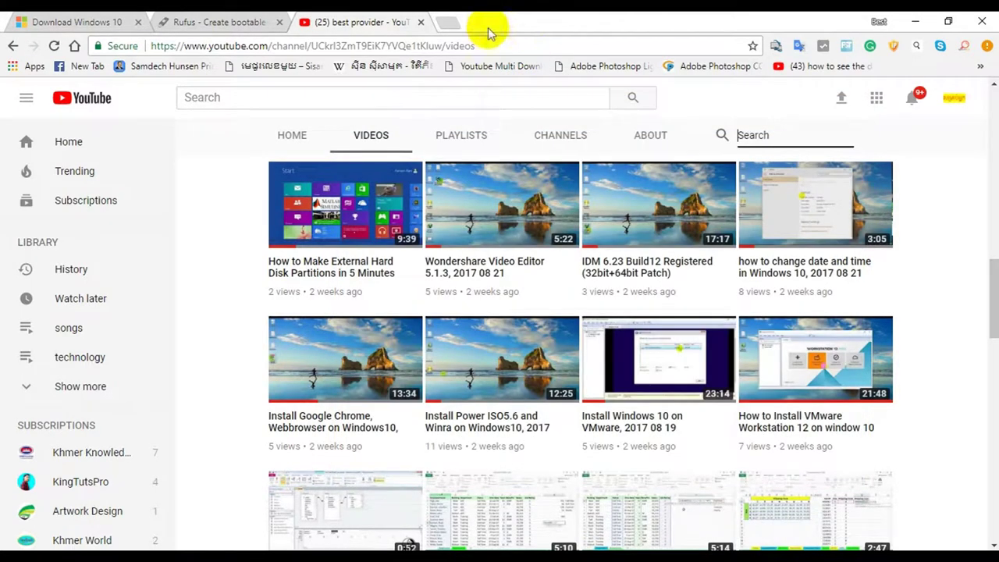
- Find the Rufus 2.16 download links on the Rufus website
click(231, 22)
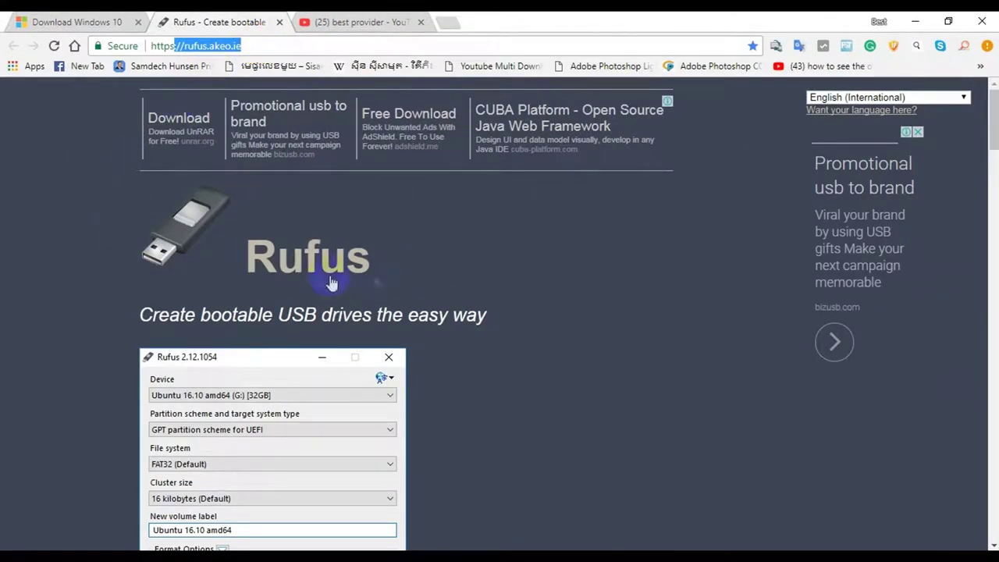
click(434, 272)
scroll(468, 277, down, 8)
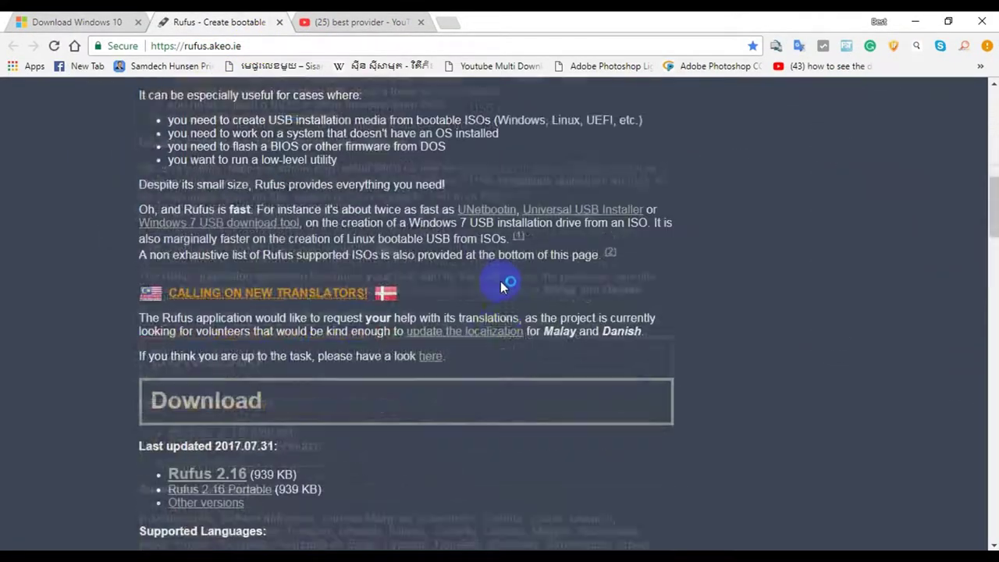
scroll(379, 380, down, 1)
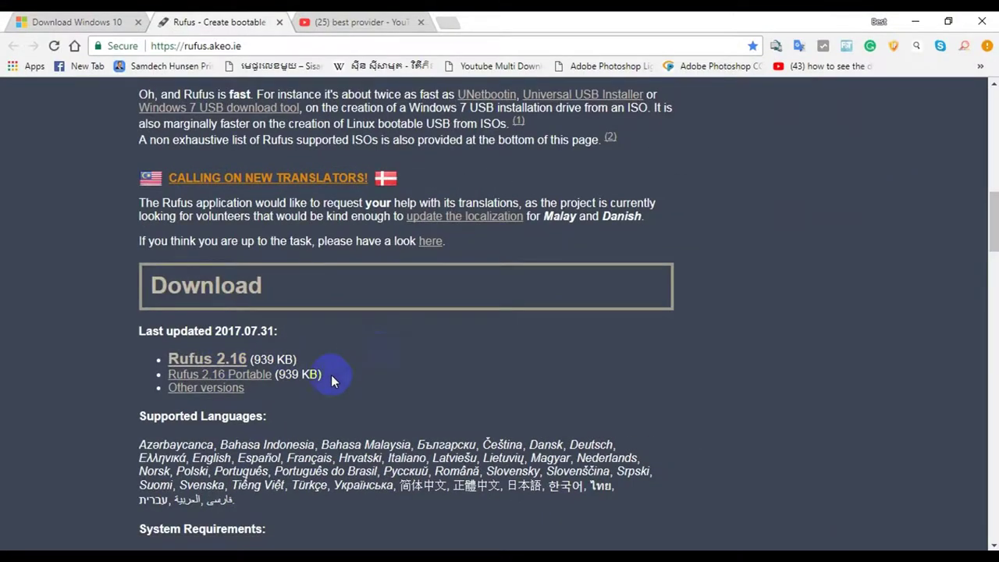
- Switch to the Downloads folder in File Explorer and launch rufus-2.16
click(101, 554)
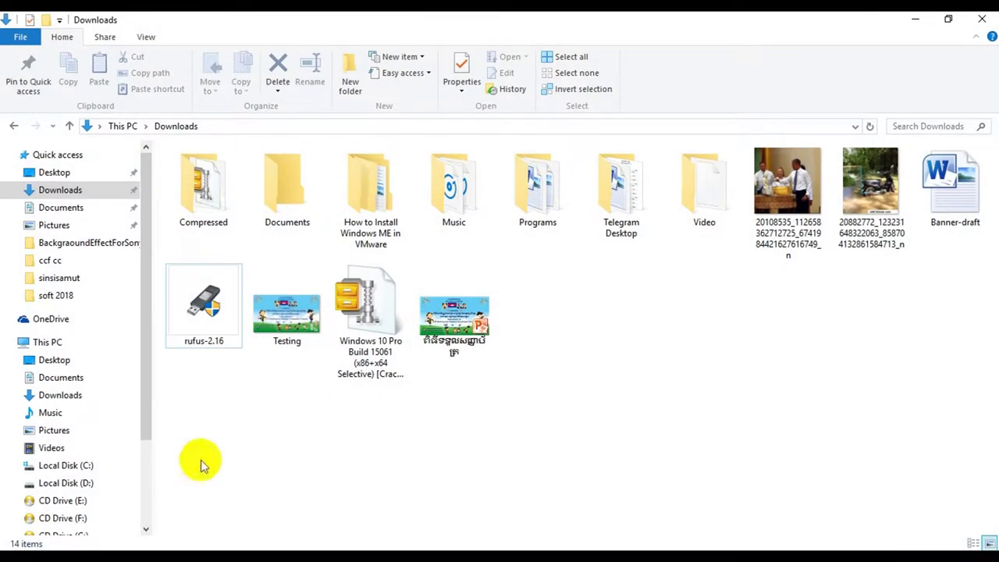
click(201, 327)
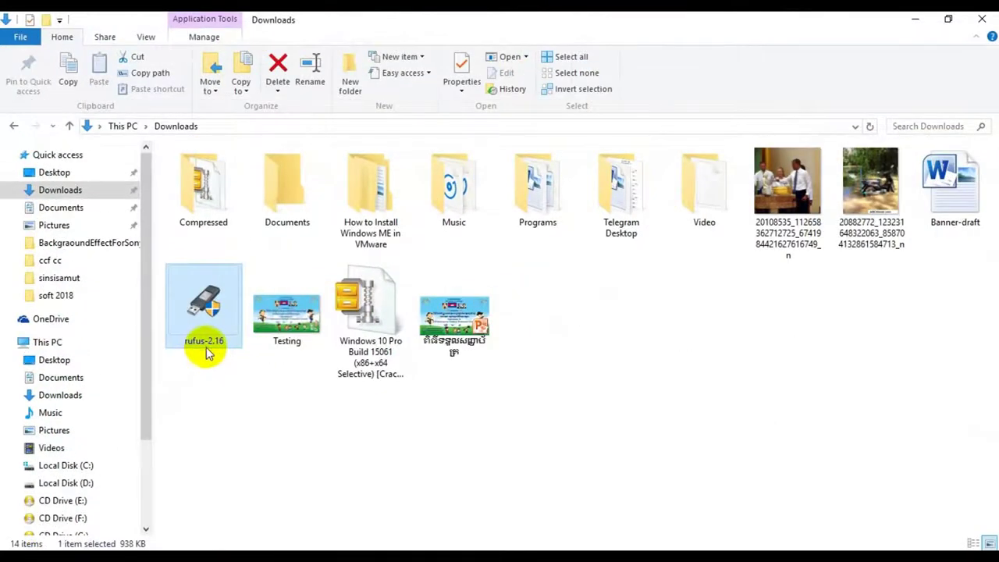
double_click(207, 323)
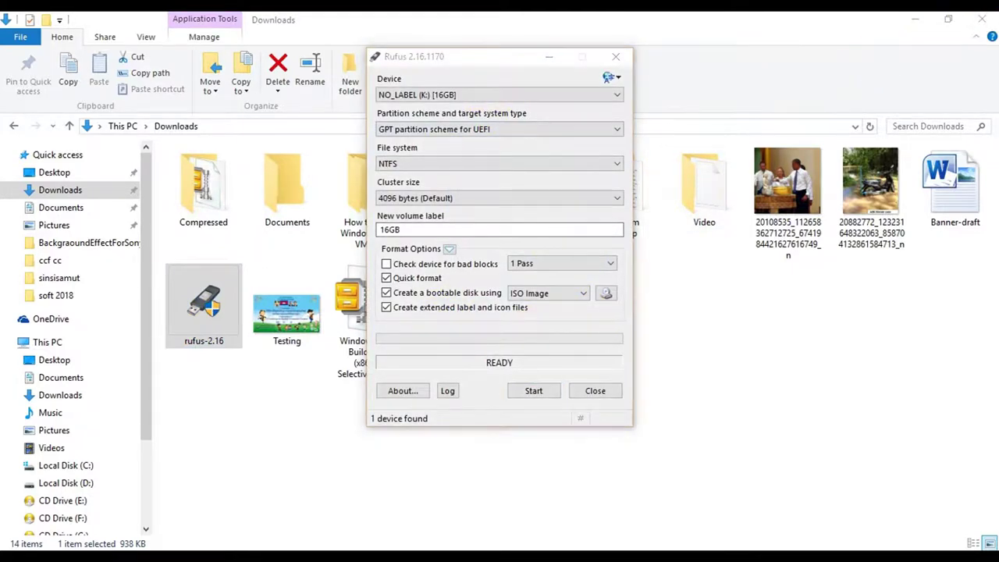
- Close the Downloads folder and minimize the browser and Notepad so only Rufus remains on the desktop
click(985, 19)
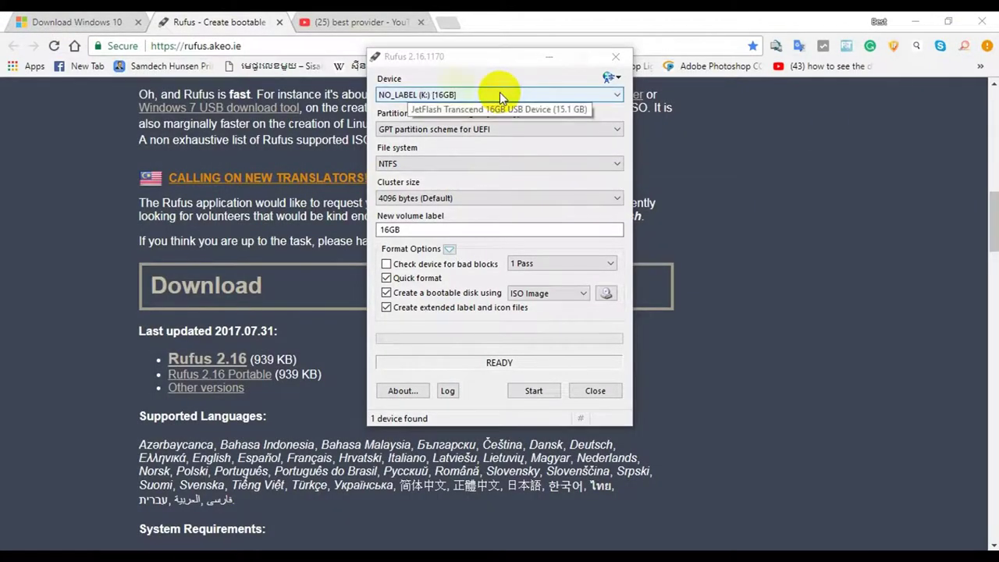
click(915, 22)
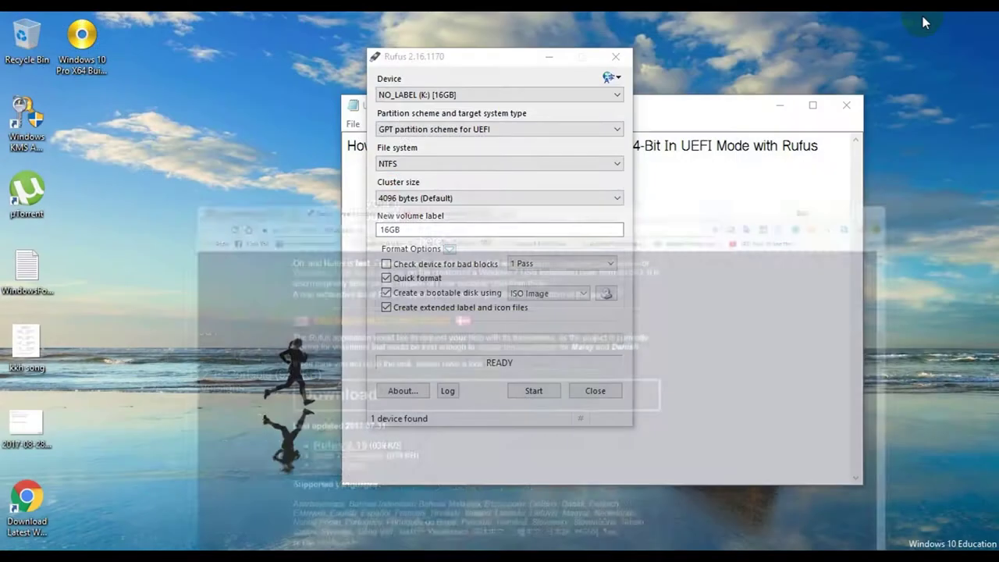
click(780, 105)
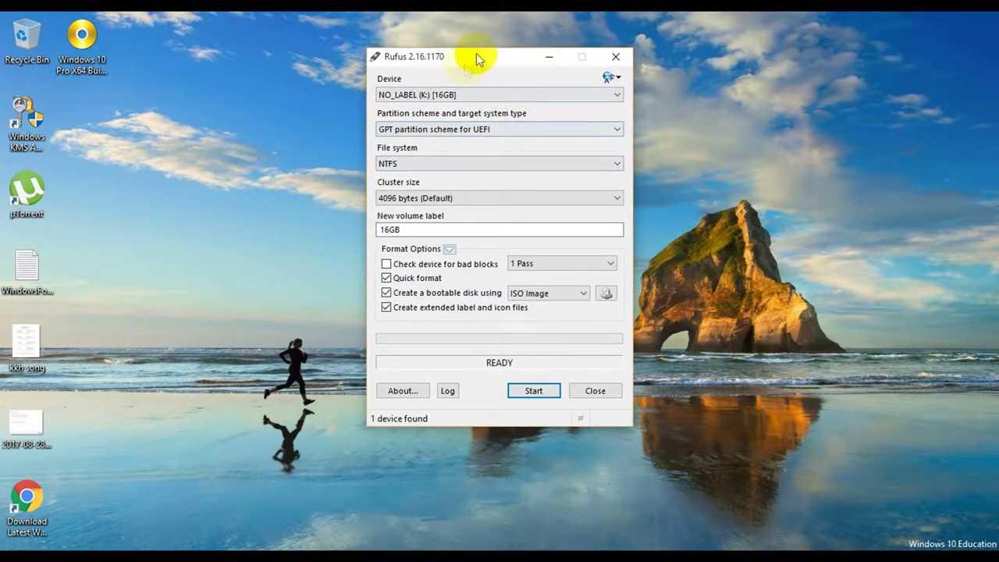
- Choose NO_LABEL (K:) [16GB] as the device and GPT partition scheme for UEFI as the target system type
click(489, 95)
click(488, 95)
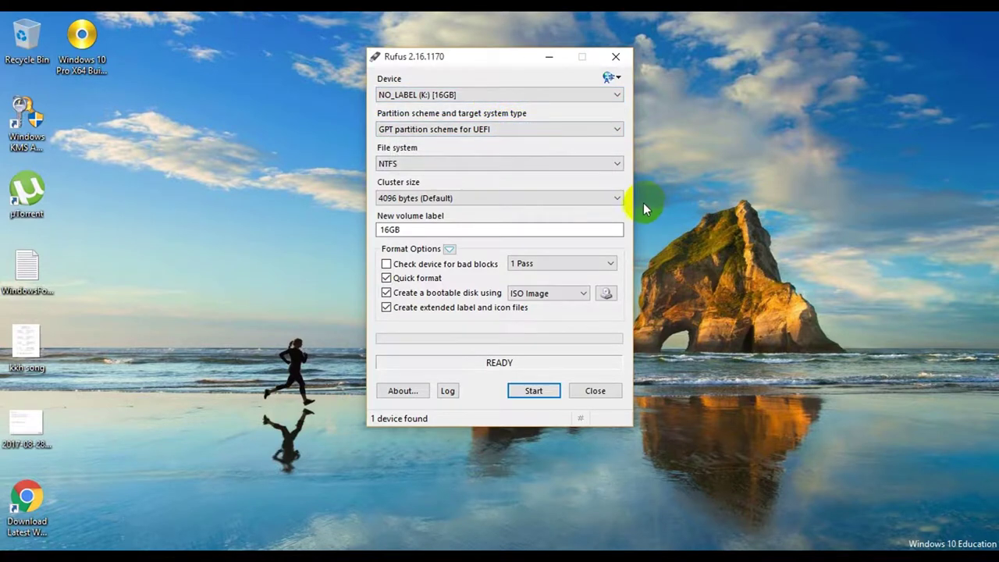
click(510, 128)
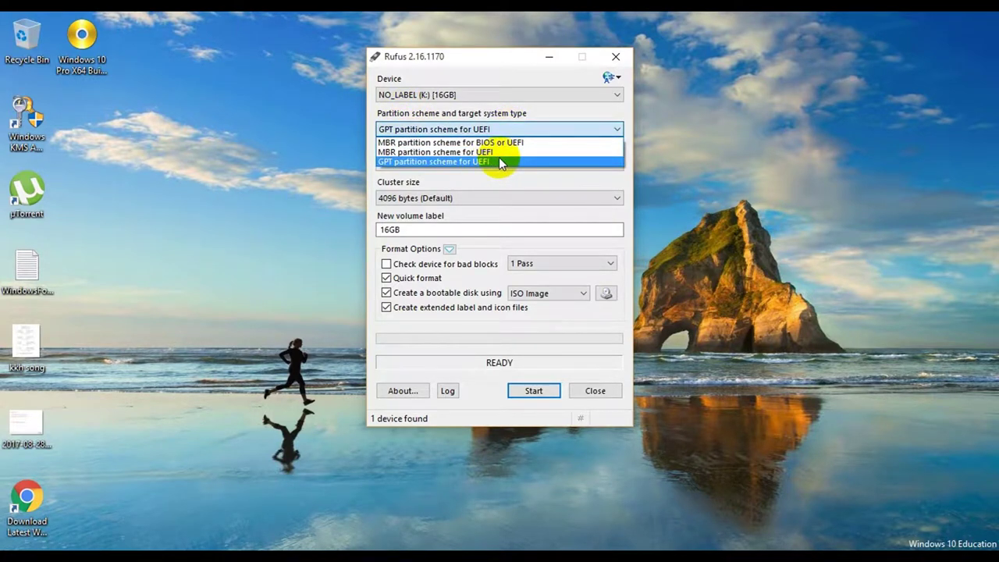
click(746, 152)
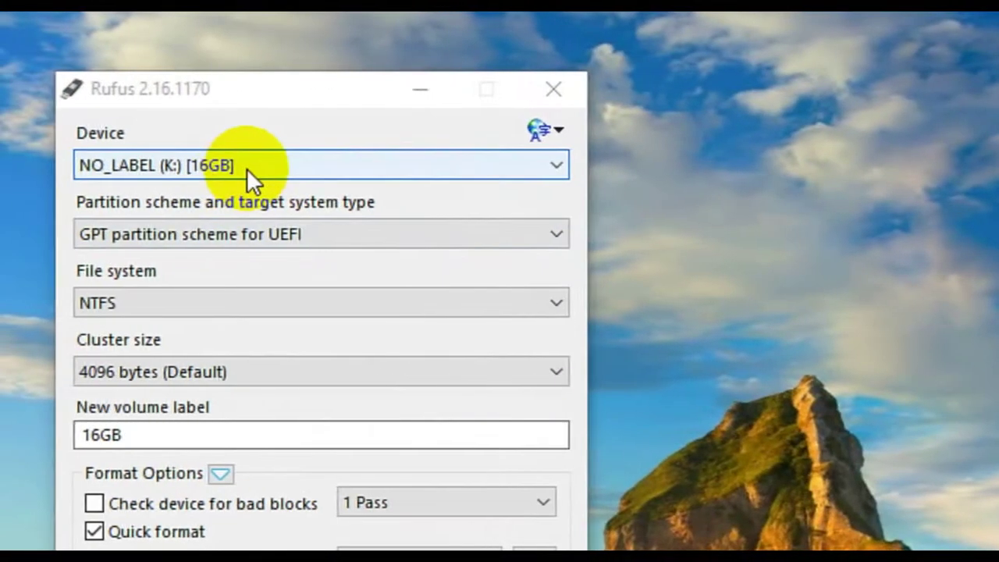
click(213, 167)
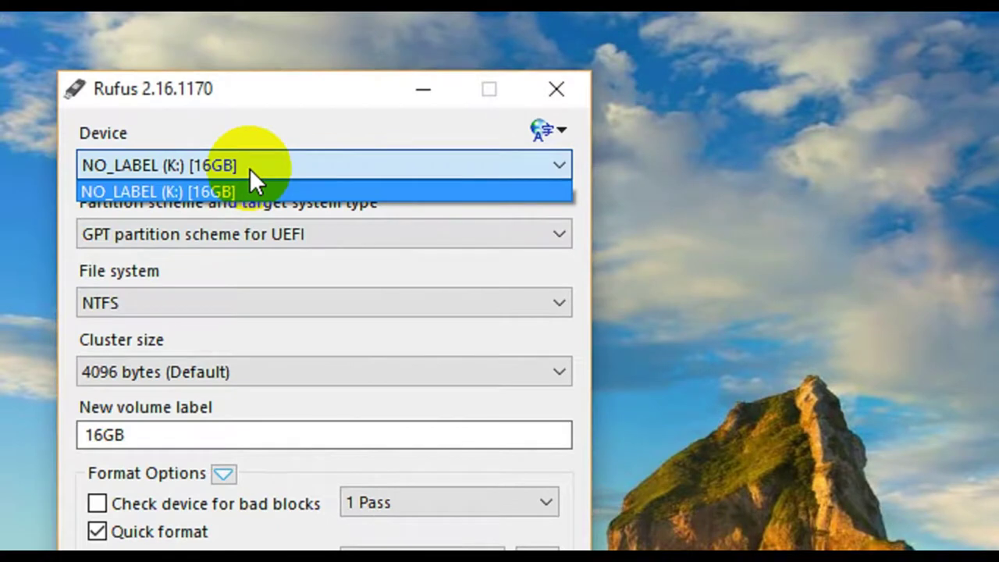
click(250, 169)
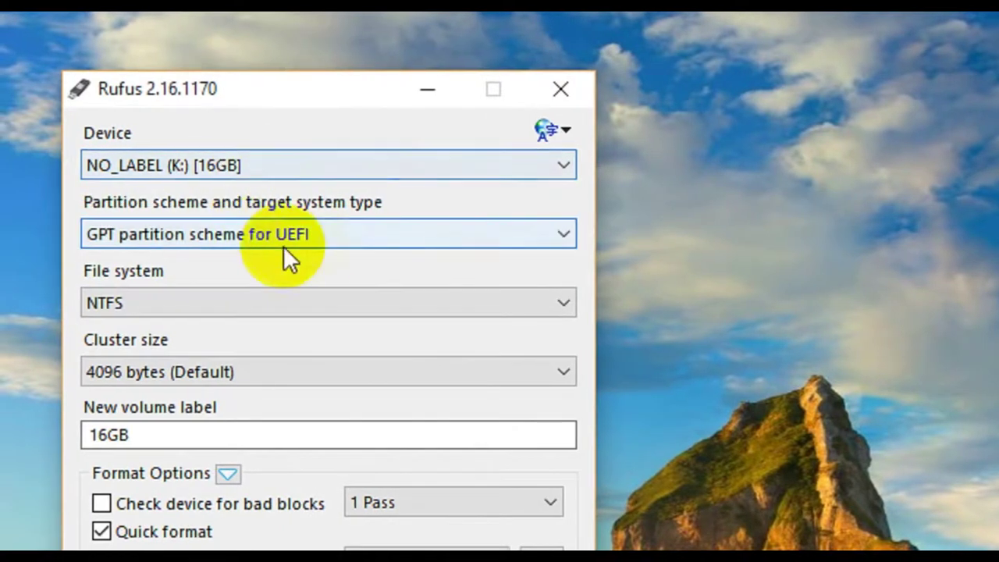
click(332, 233)
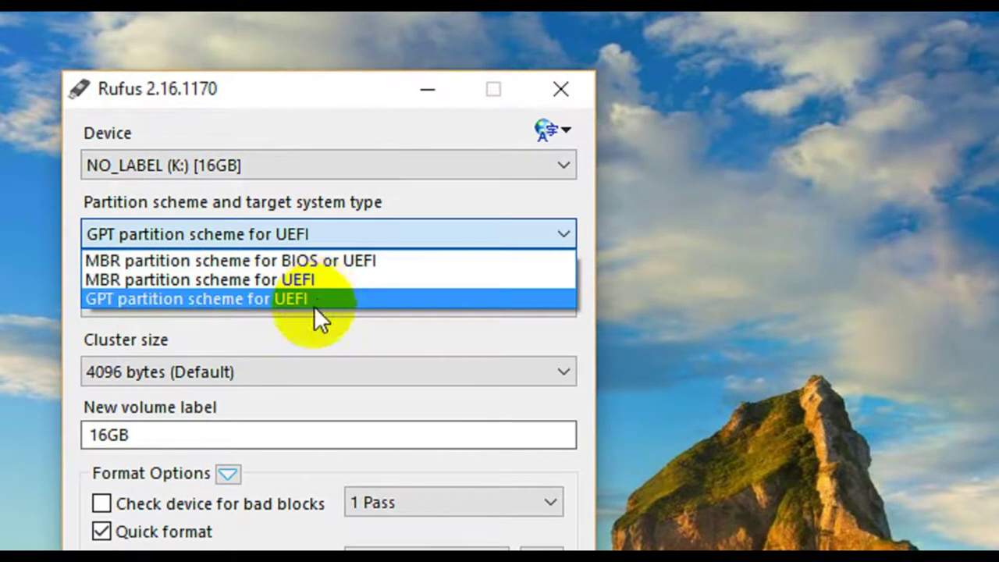
click(320, 301)
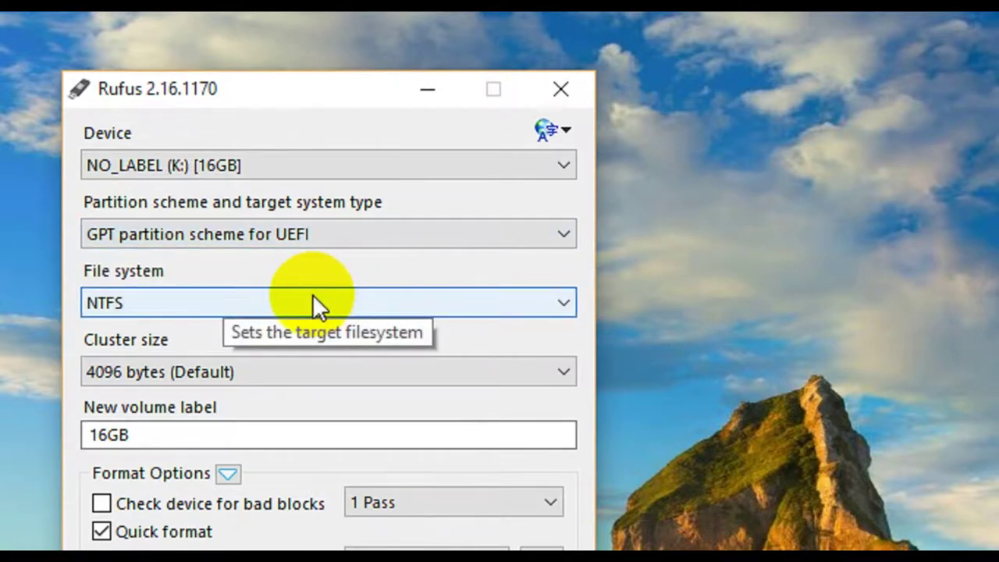
- Look through the available file system and cluster size options without changing them
click(312, 297)
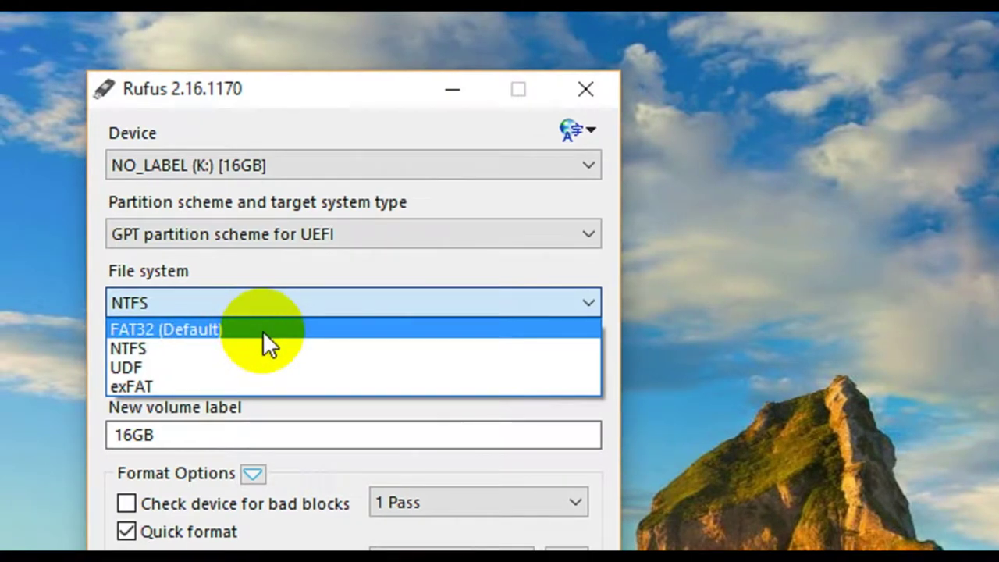
click(304, 297)
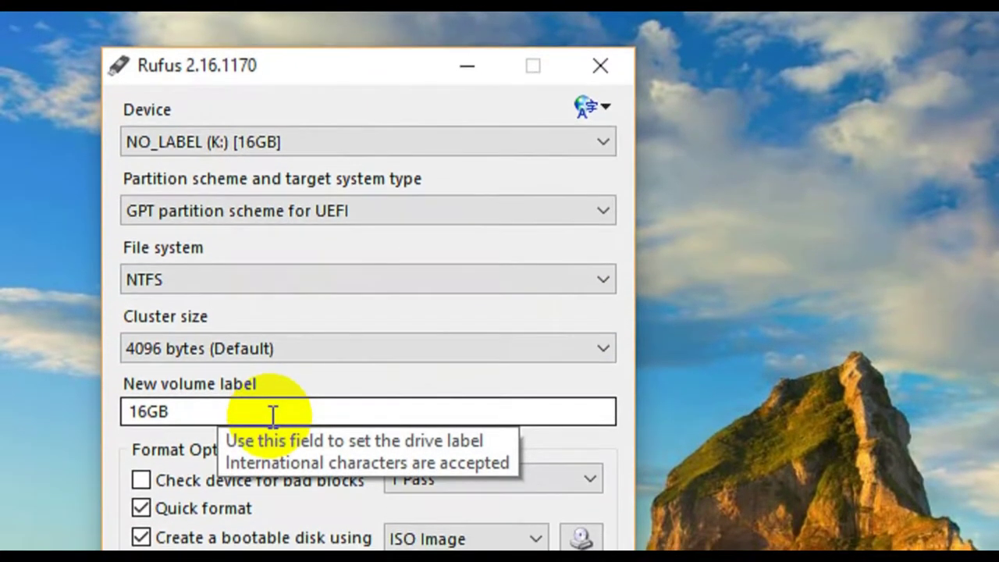
click(318, 350)
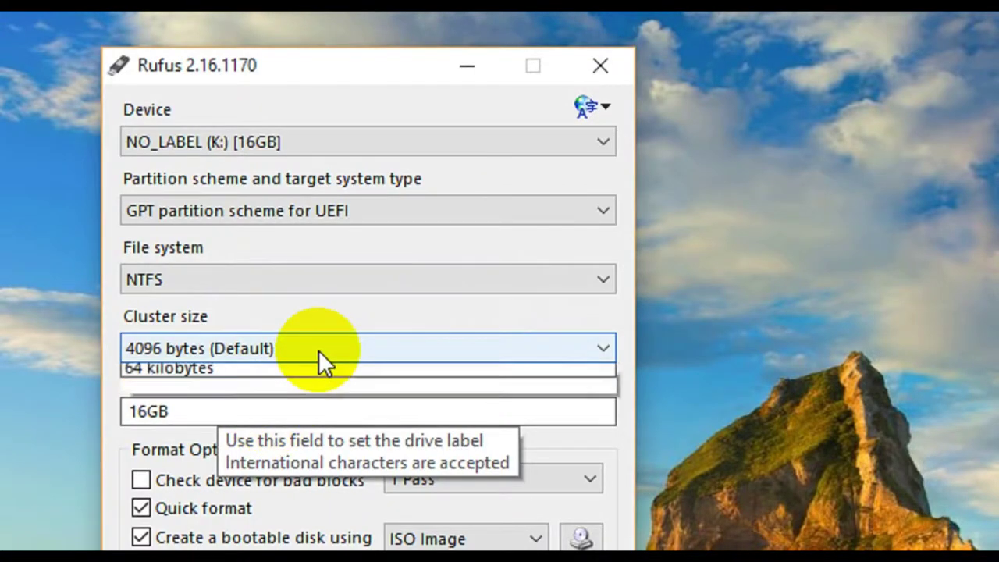
click(319, 350)
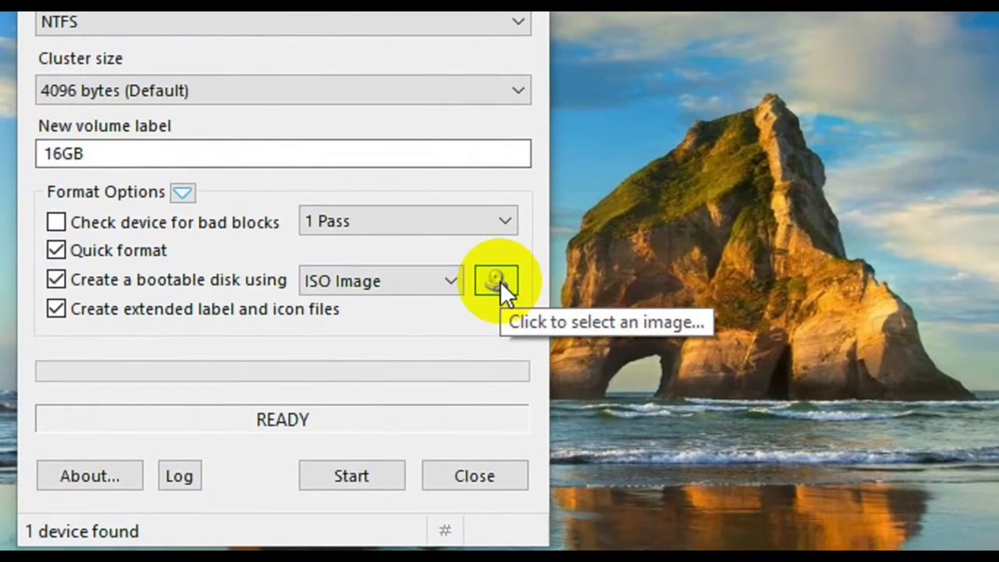
- Load the Windows 10 Pro X64 Build 14393.970 ESD ENU ISO from the Desktop as the boot image
click(497, 280)
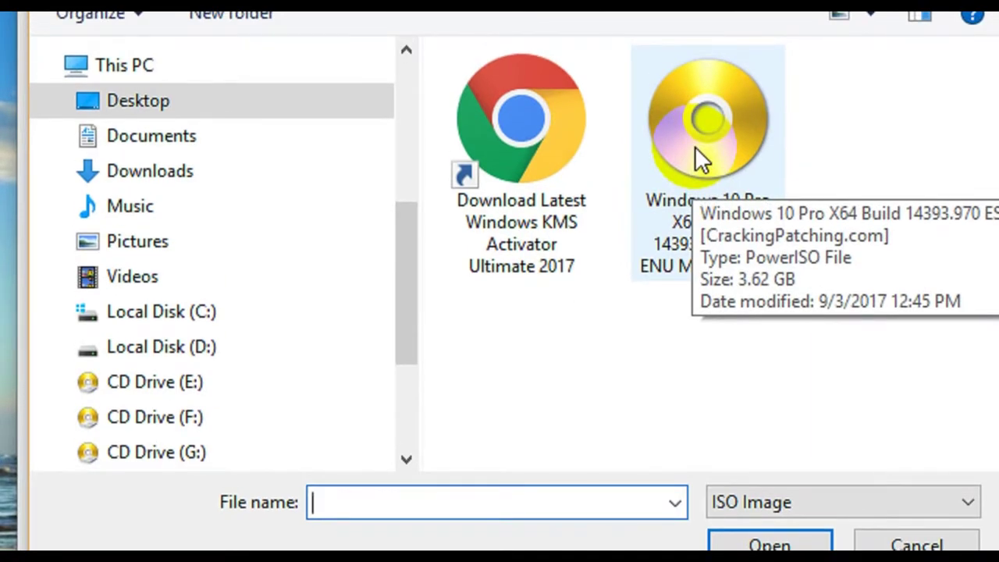
click(695, 146)
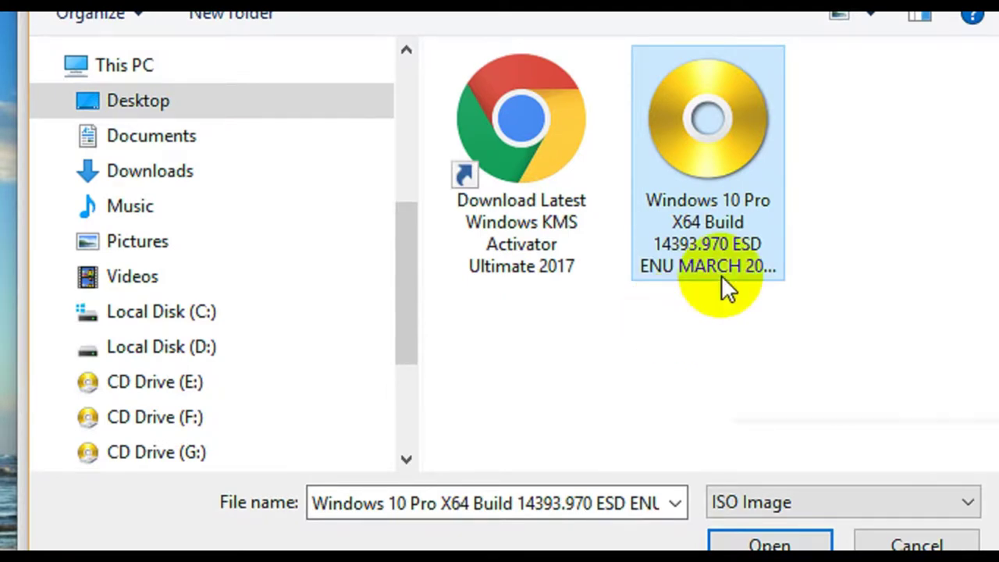
double_click(725, 167)
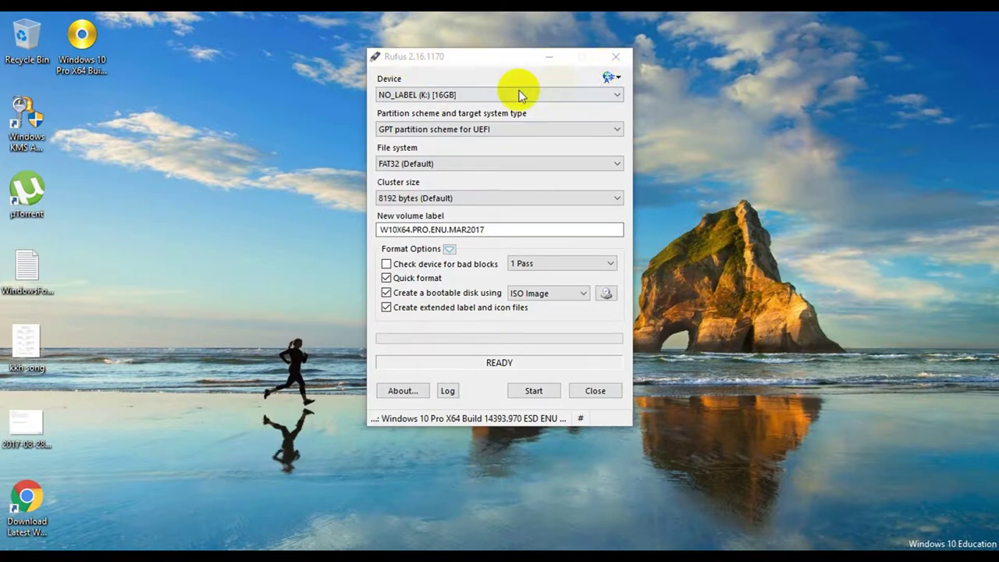
- Check the partition scheme setting and the new volume label after loading the image
click(497, 129)
click(498, 130)
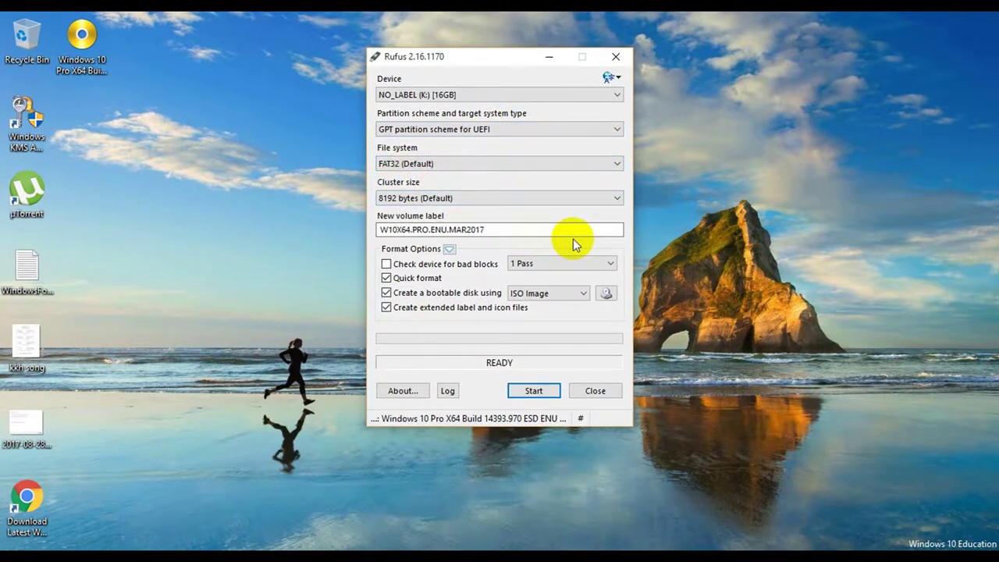
drag(551, 229, 386, 209)
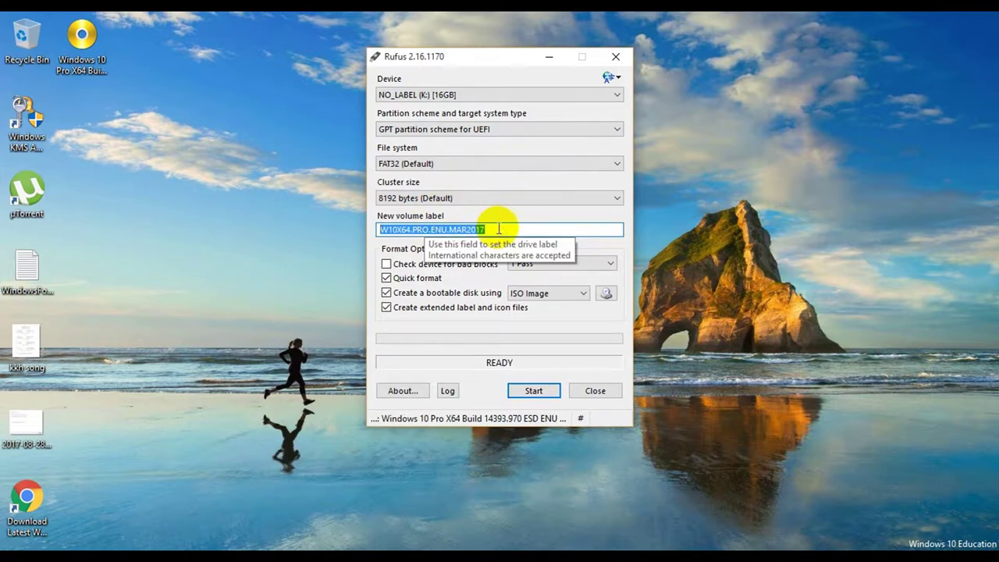
click(695, 228)
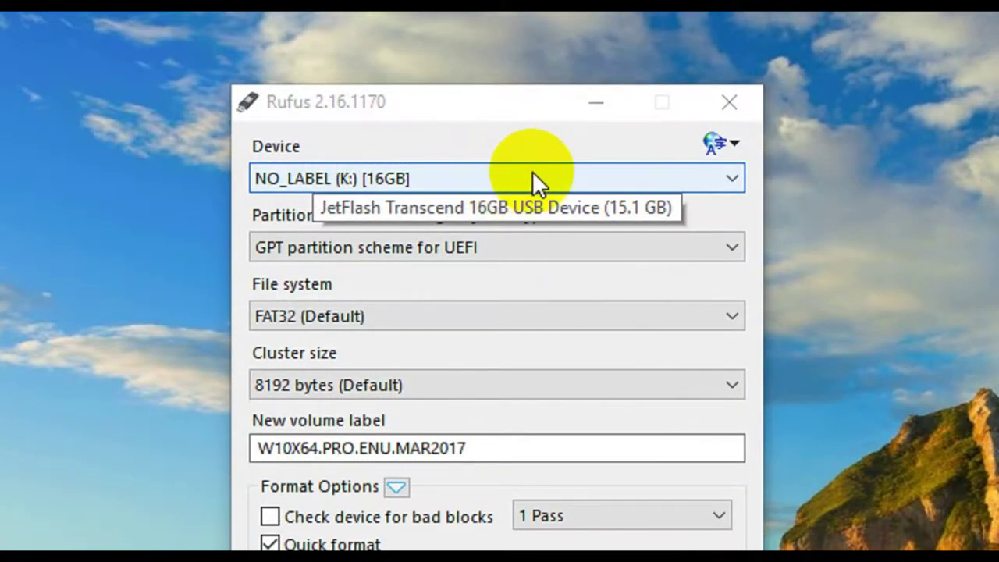
- Review the available partition scheme and file system options, keeping GPT partition scheme for UEFI and FAT32 (Default)
click(569, 248)
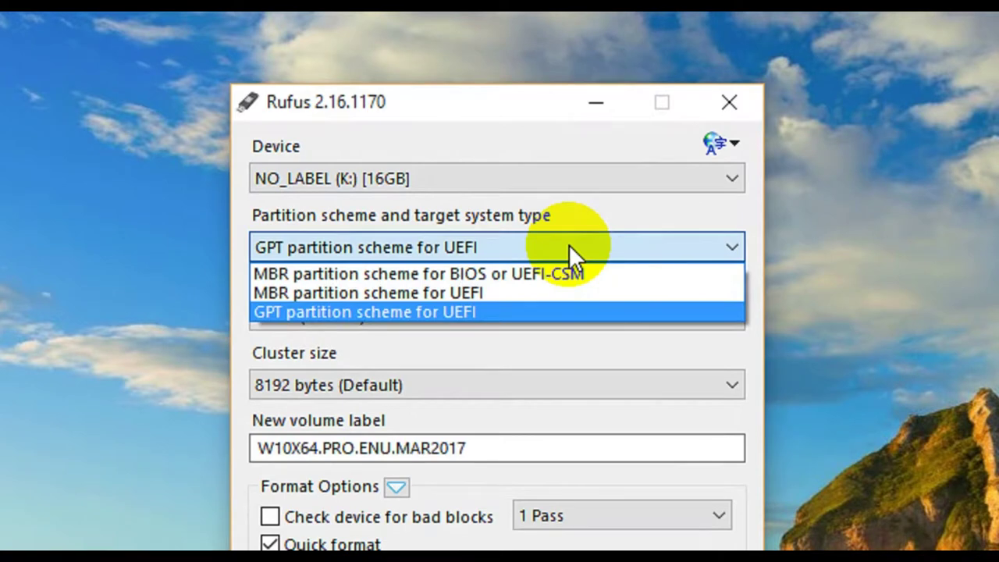
click(568, 249)
click(585, 315)
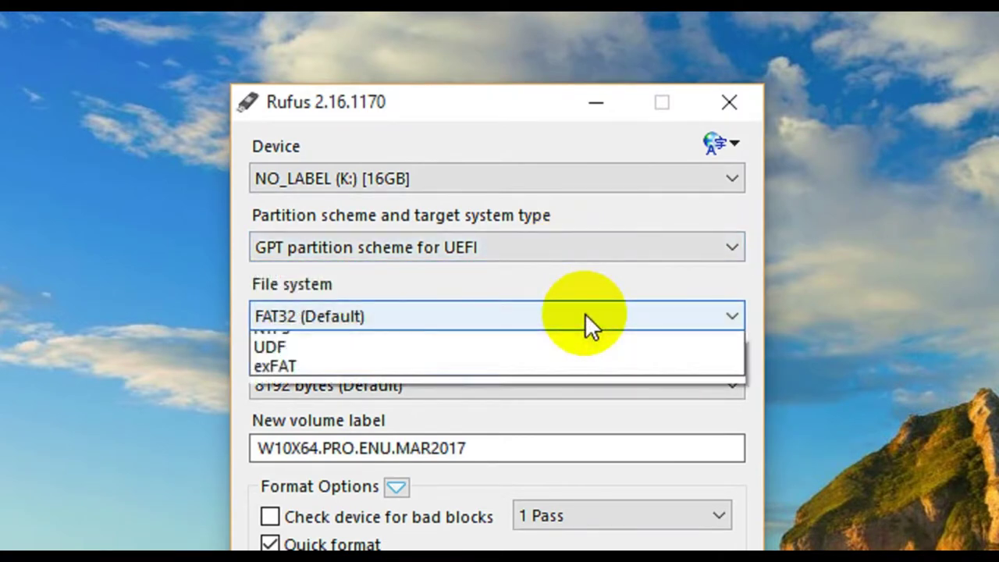
click(585, 316)
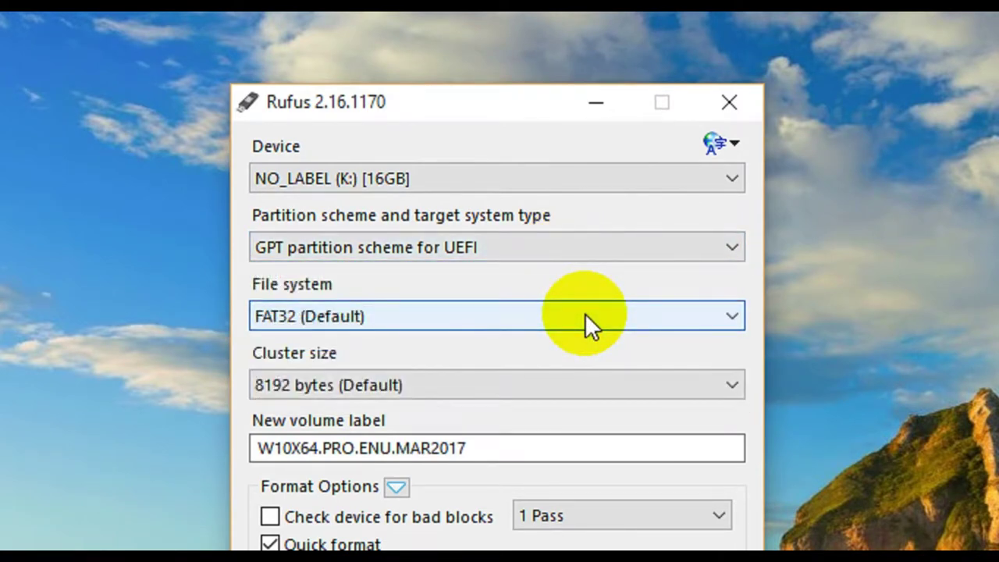
click(584, 315)
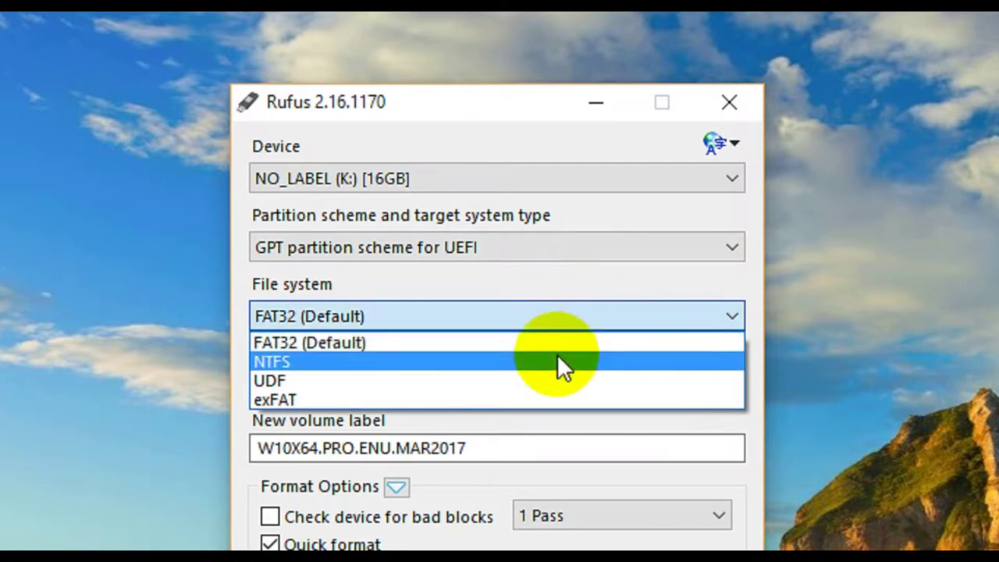
click(565, 320)
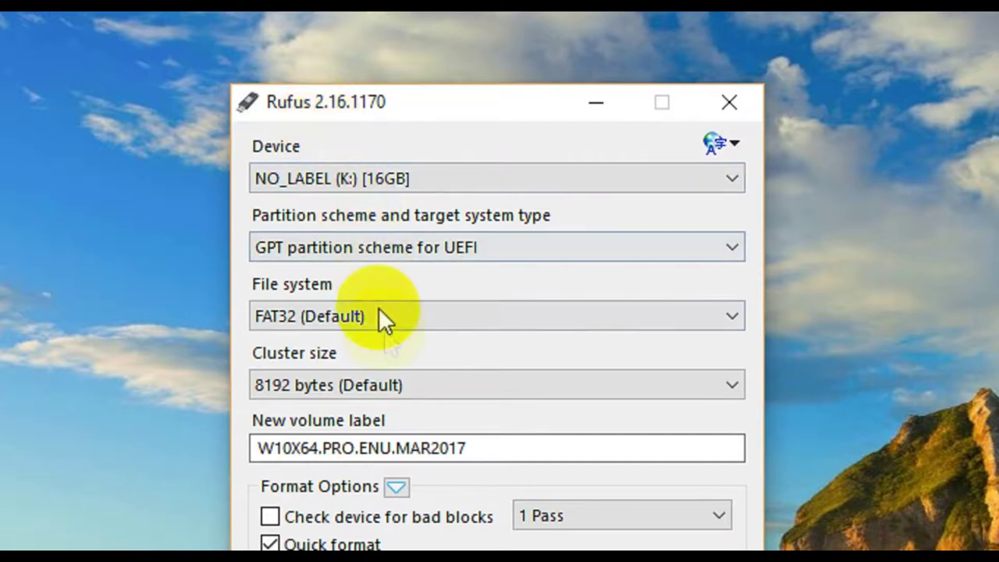
click(414, 316)
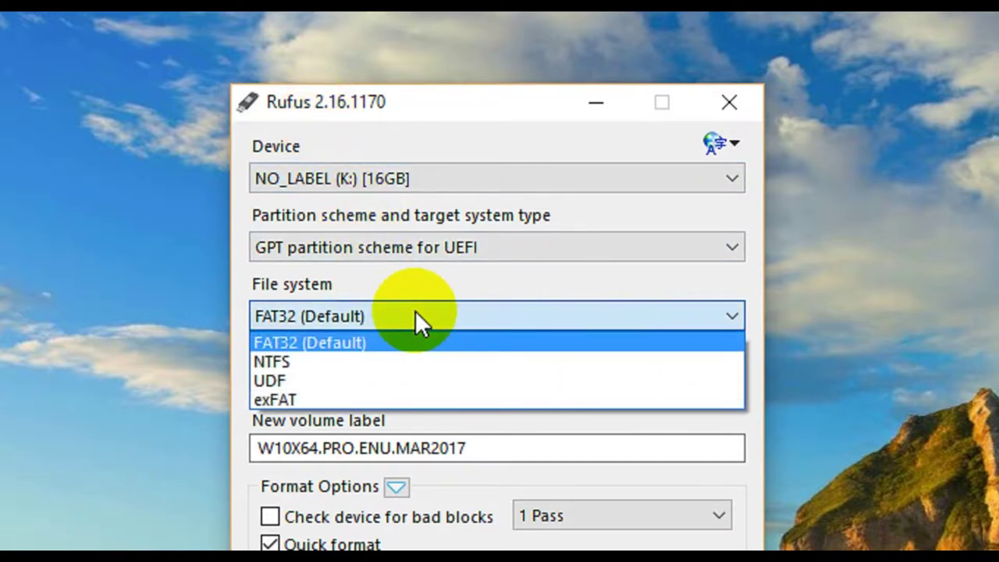
click(415, 313)
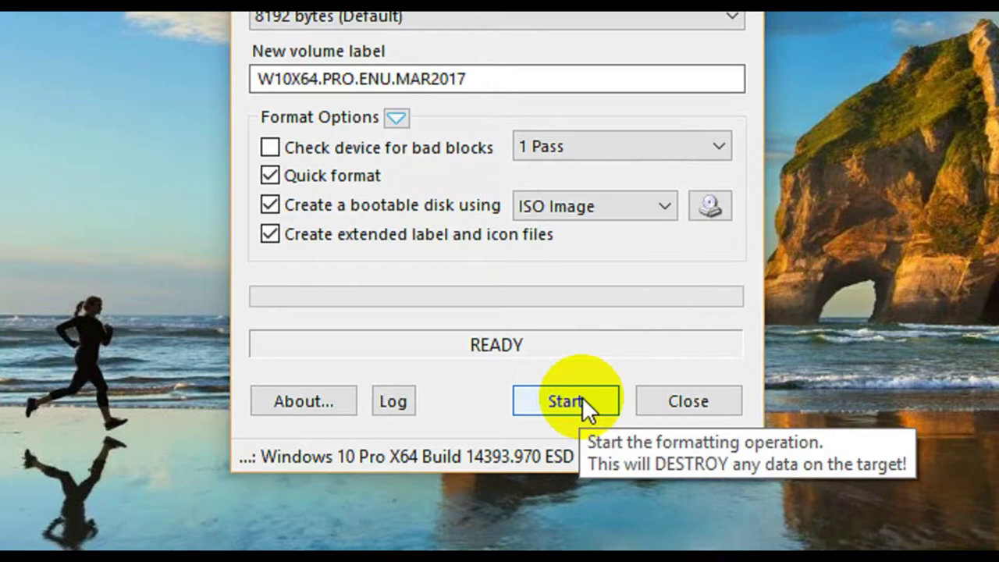
- Start creating the bootable drive on NO_LABEL (K:) [16GB] and agree to destroy all data on it
click(581, 396)
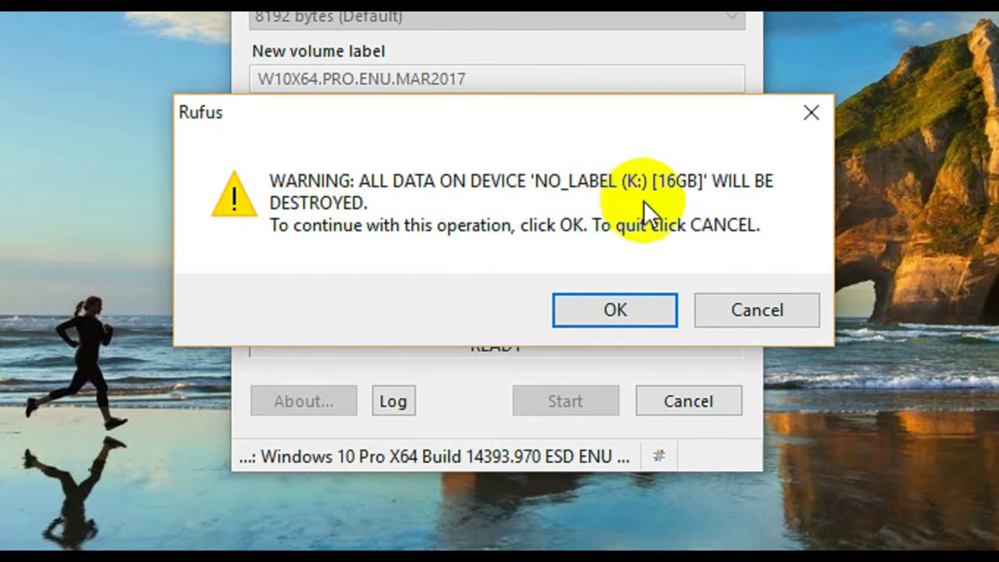
click(627, 318)
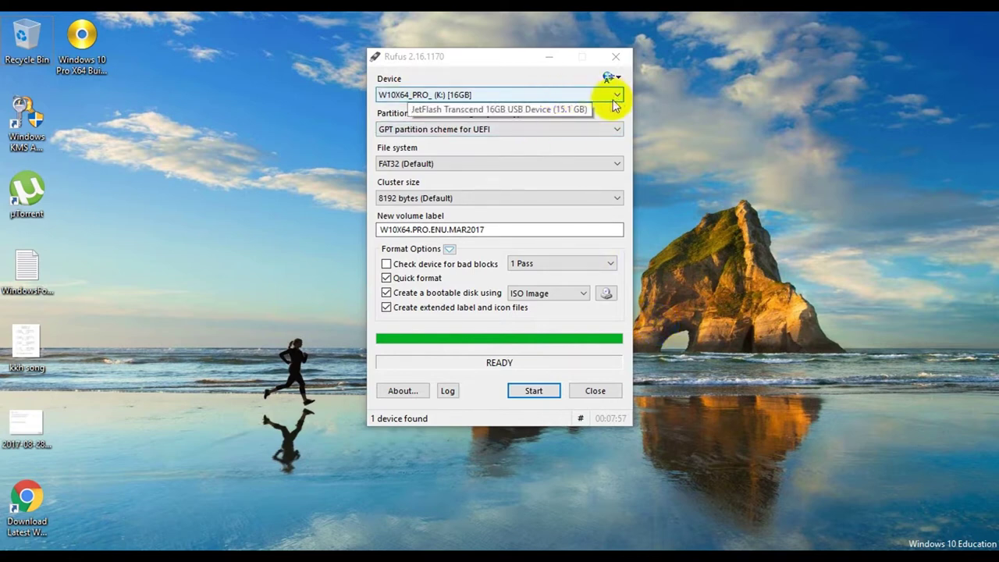
- Review the partition scheme, file system, cluster size and new volume label of the completed drive without changing them
click(572, 129)
click(572, 129)
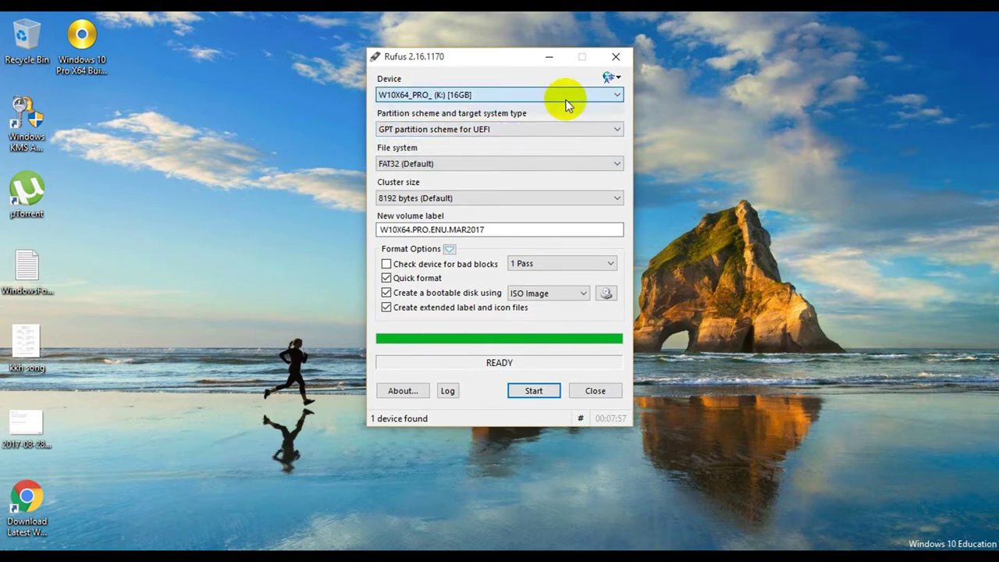
click(555, 163)
click(553, 162)
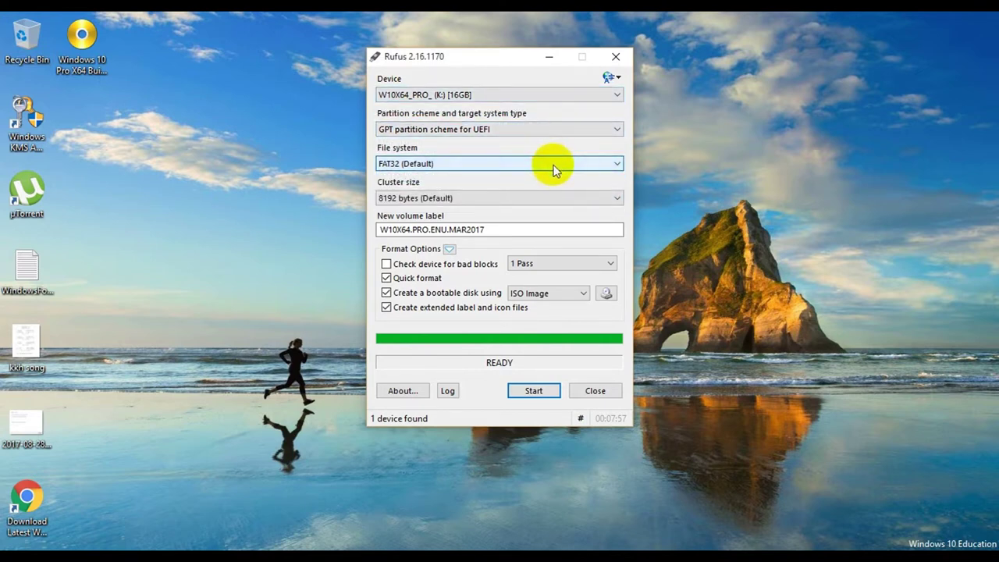
click(550, 193)
click(551, 195)
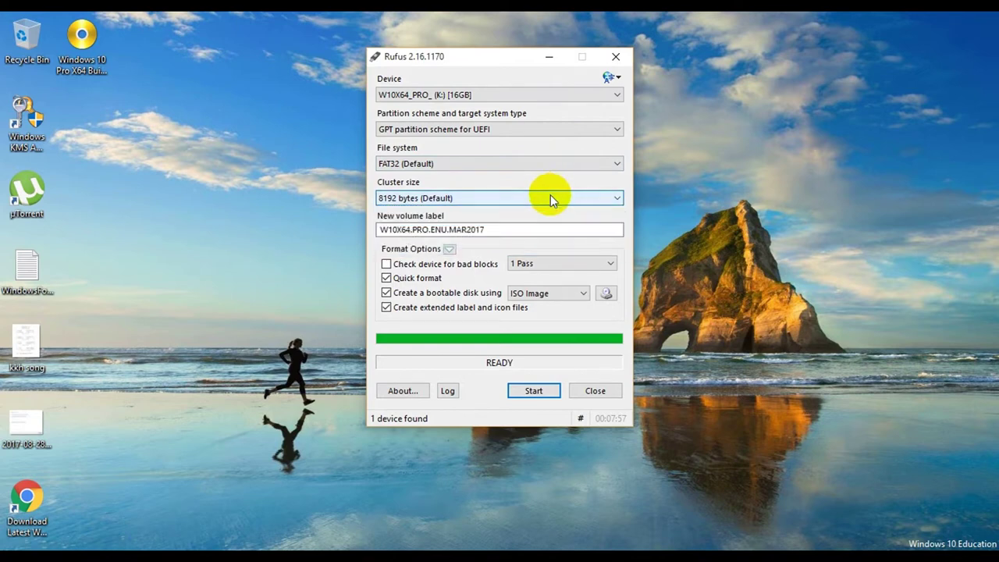
drag(528, 230, 373, 226)
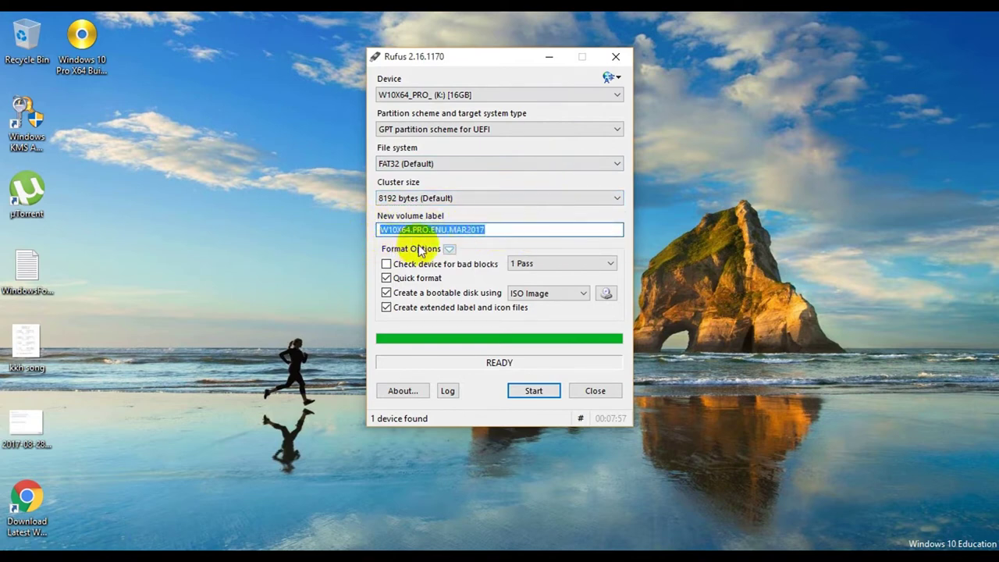
click(340, 241)
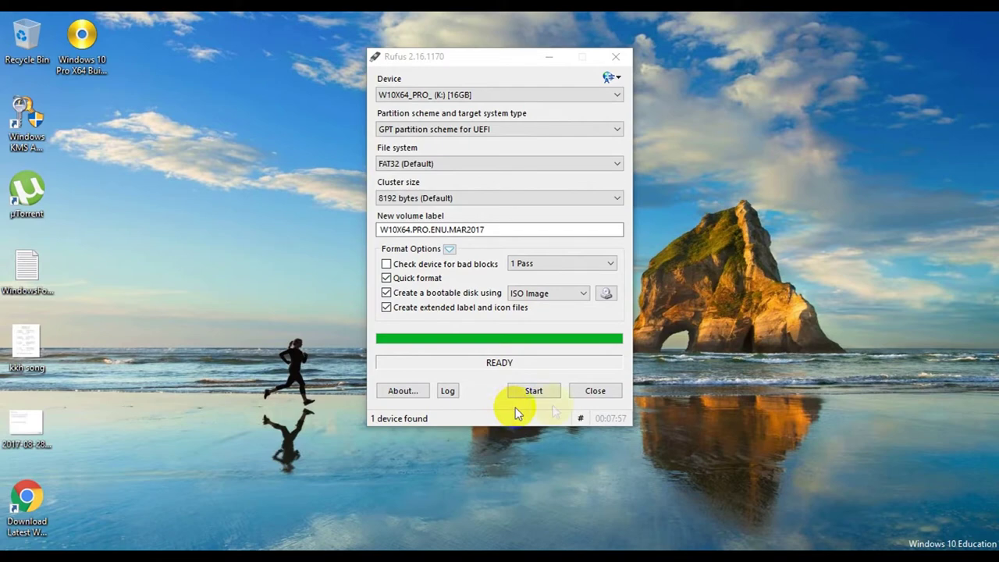
- Close Rufus
click(596, 391)
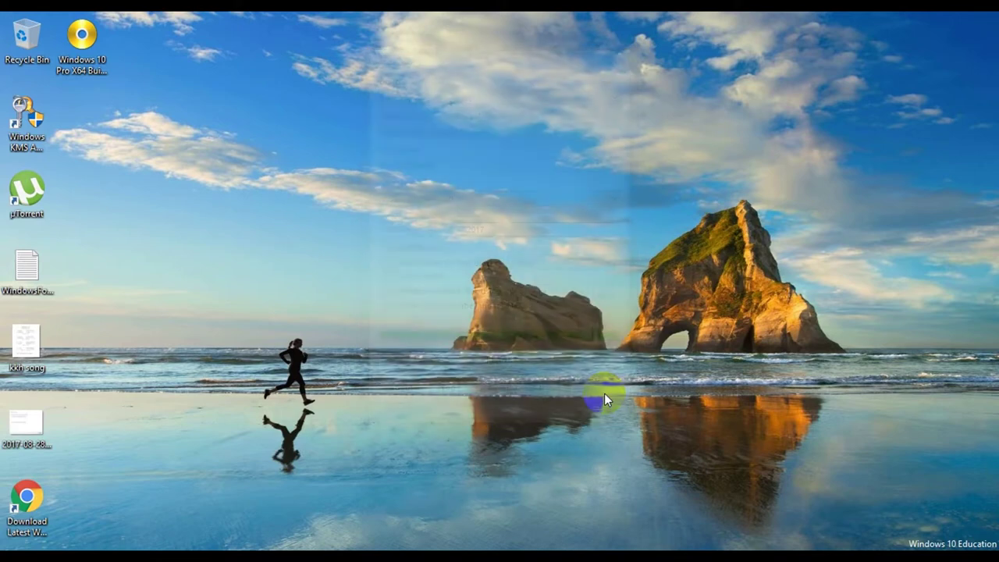